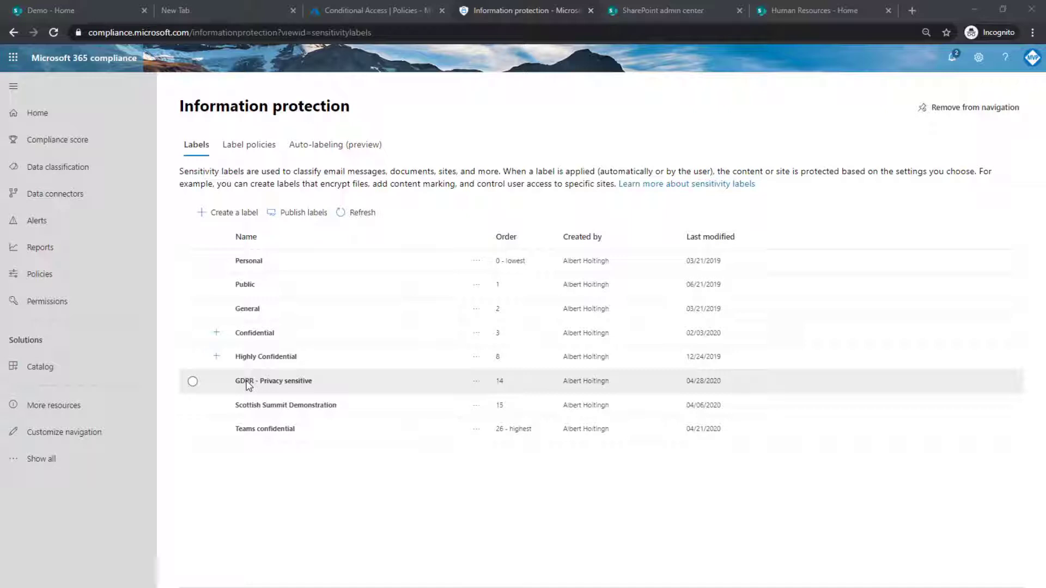
Review the details of the Teams confidential and Scottish Summit Demonstration sensitivity labels.
{"action": "left_click", "coordinate": [267, 433]}
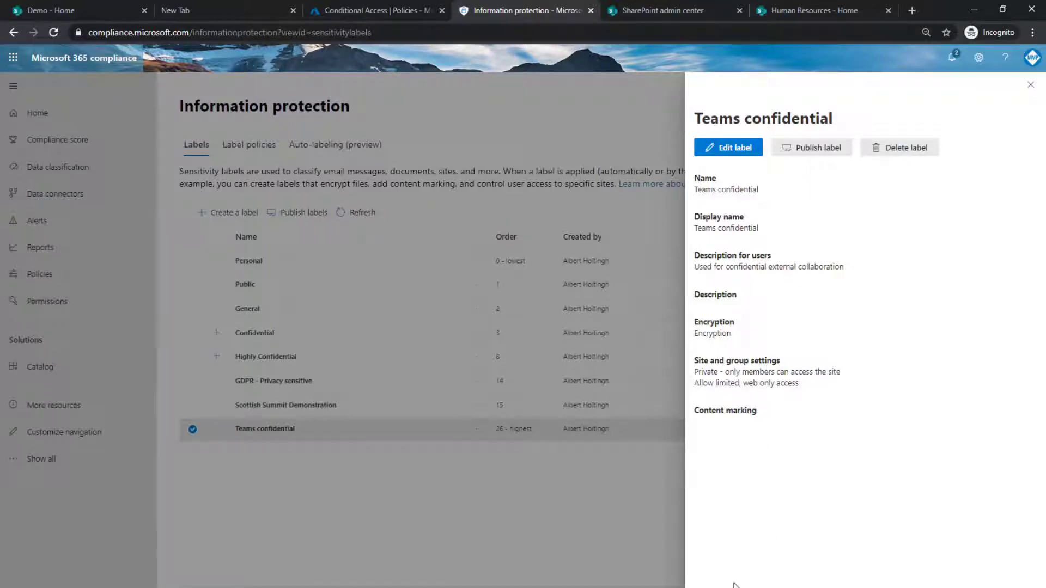
{"action": "left_click", "coordinate": [265, 480]}
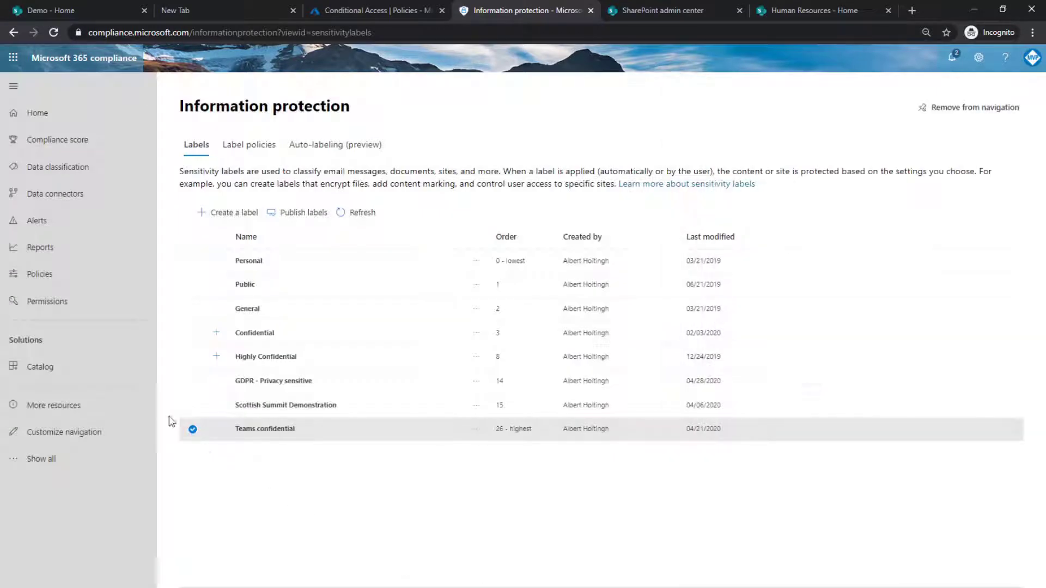
{"action": "left_click", "coordinate": [191, 407]}
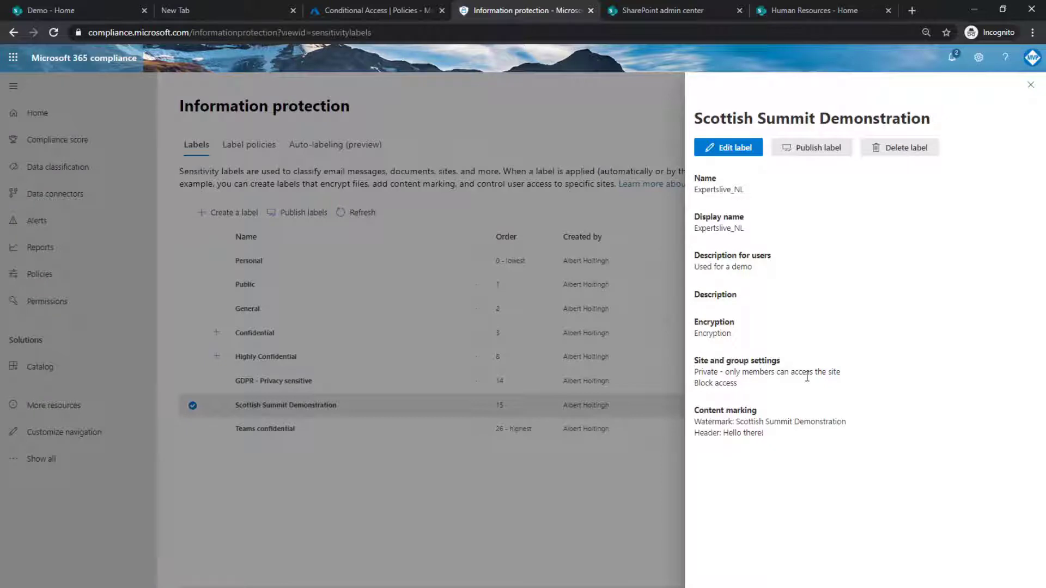
{"action": "key", "text": "Escape"}
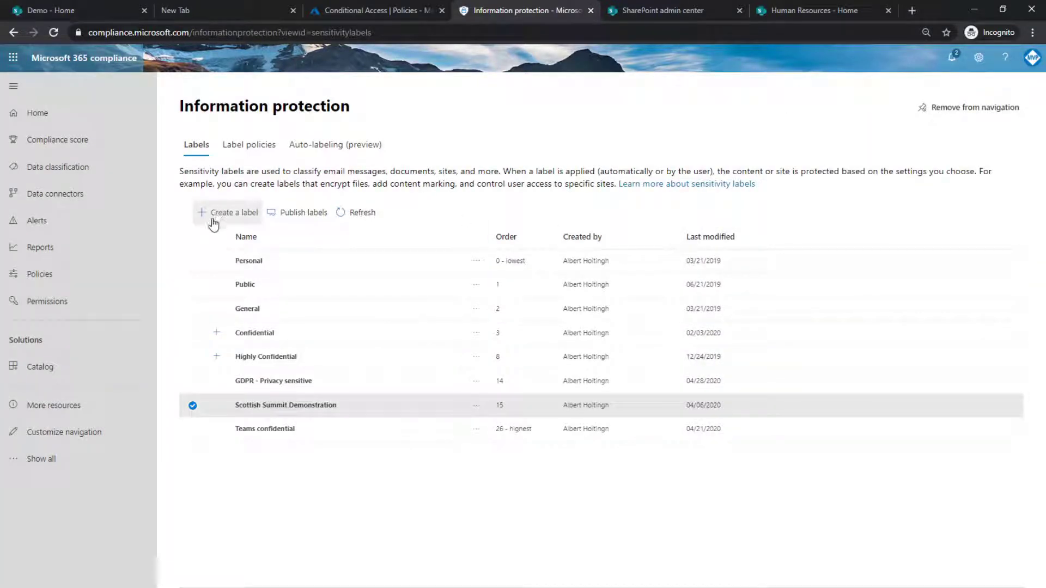
Start a new sensitivity label named Webinar with the user description Webinar and continue through the wizard.
{"action": "left_click", "coordinate": [213, 219]}
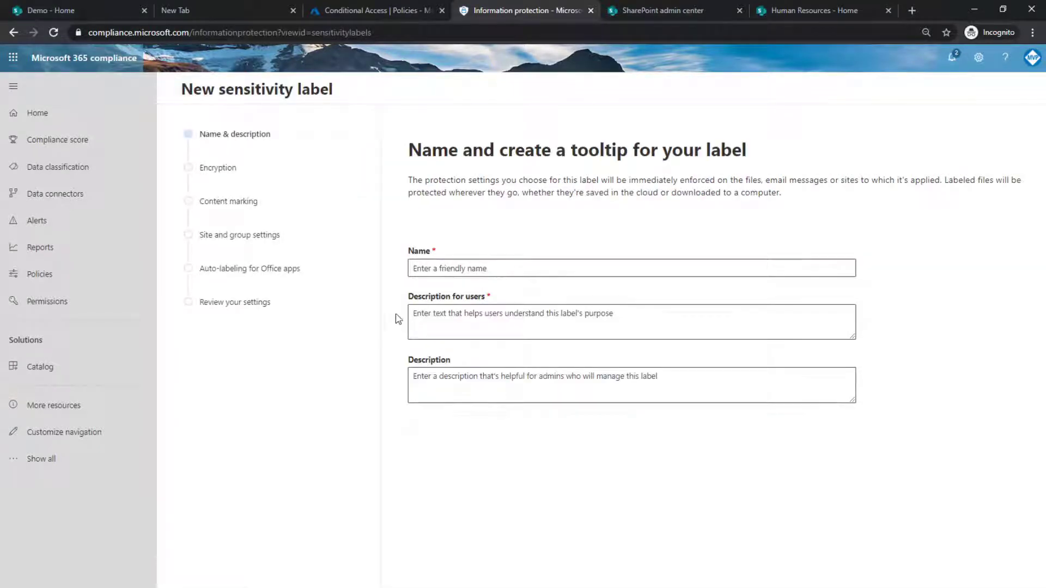
{"action": "left_click", "coordinate": [443, 263]}
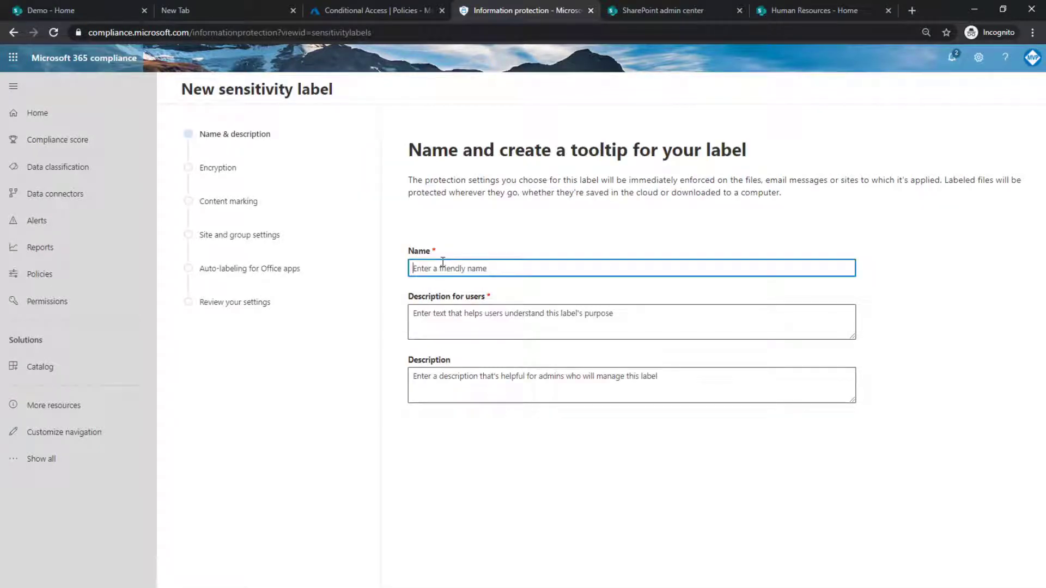
{"action": "type", "text": "Webinar"}
{"action": "left_click", "coordinate": [477, 321]}
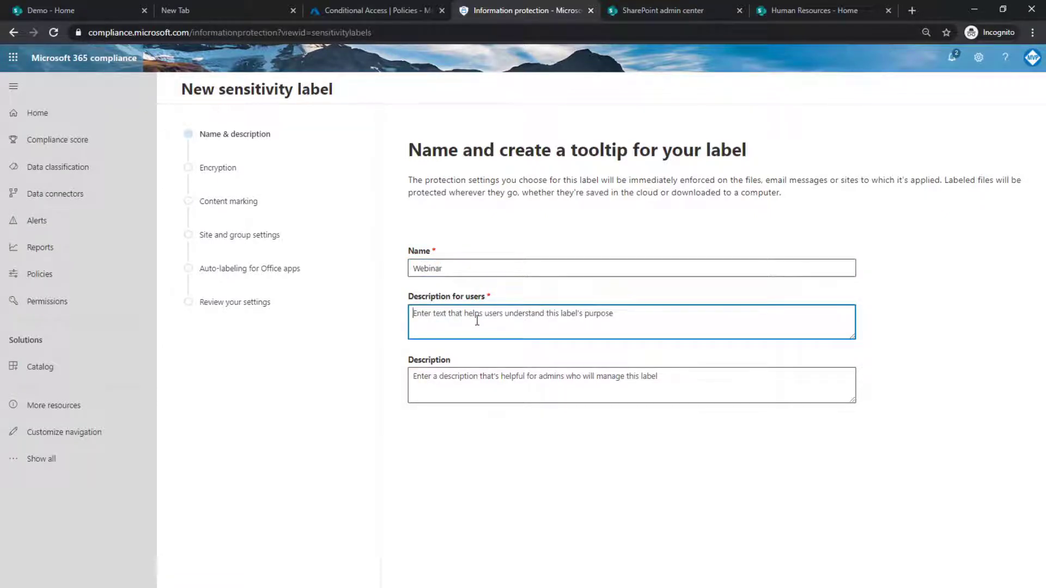
{"action": "type", "text": "Webinar"}
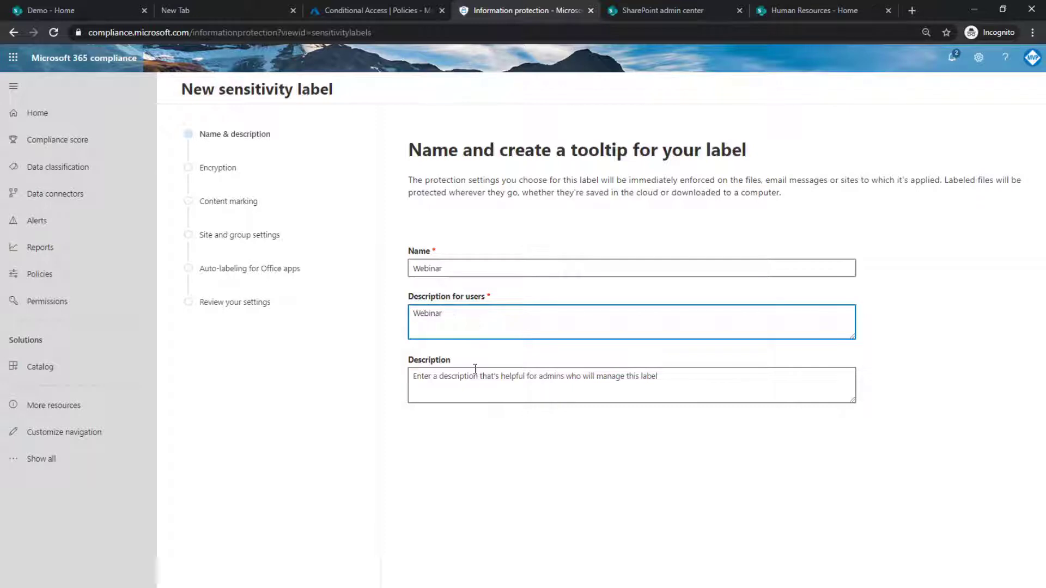
{"action": "left_click", "coordinate": [403, 586]}
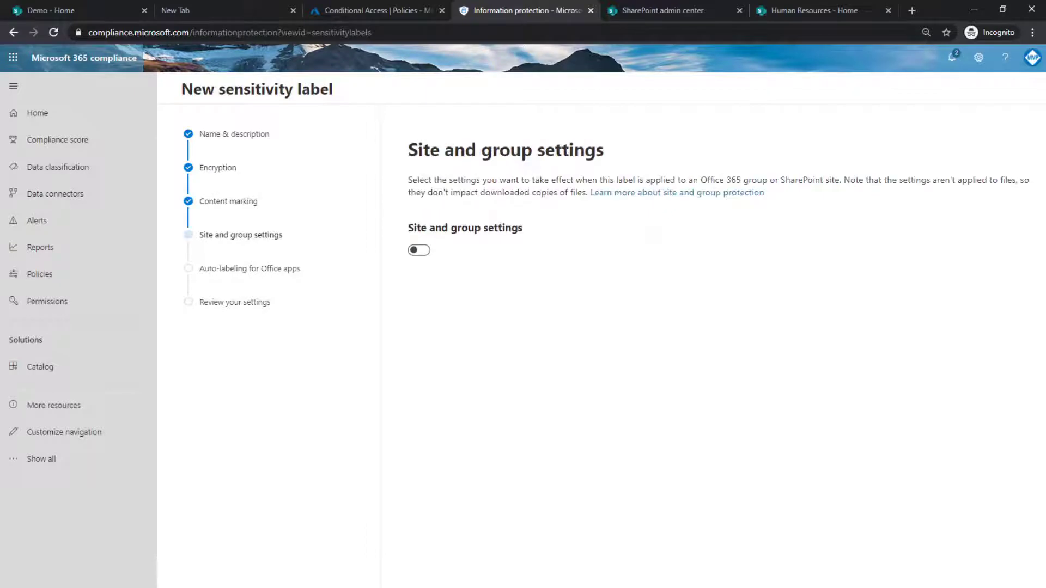
Turn on site and group settings for the label and examine the privacy and unmanaged devices options.
{"action": "left_click", "coordinate": [413, 252]}
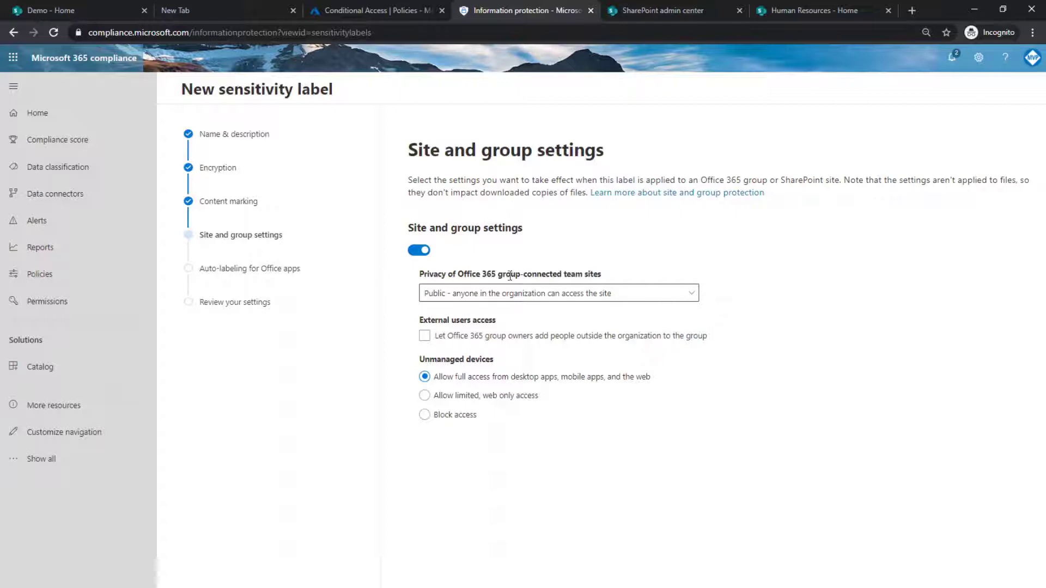
{"action": "left_click", "coordinate": [690, 293]}
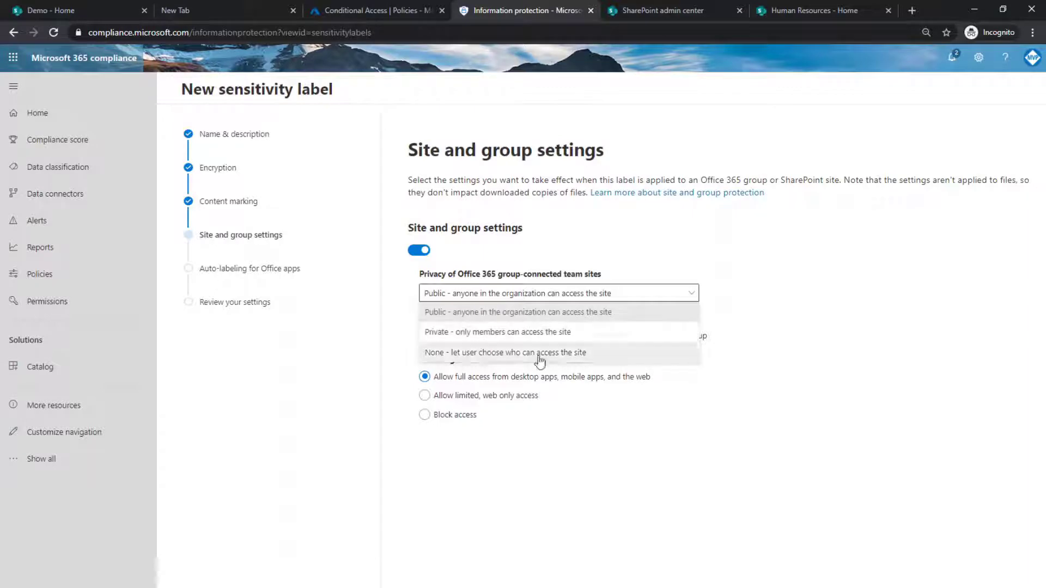
{"action": "left_click", "coordinate": [780, 341]}
{"action": "left_click", "coordinate": [687, 334]}
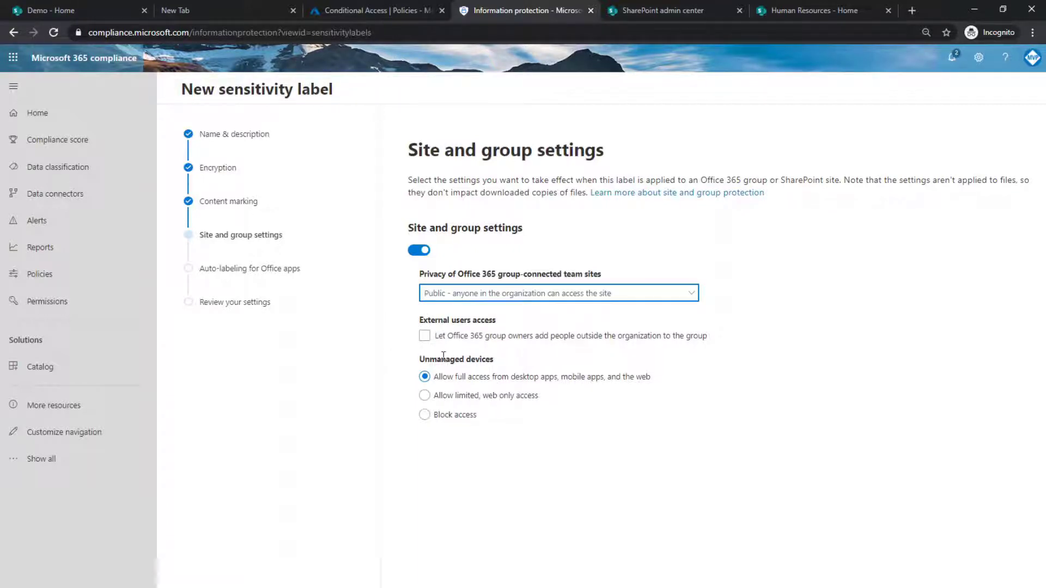
{"action": "left_click_drag", "start_coordinate": [424, 359], "coordinate": [516, 361]}
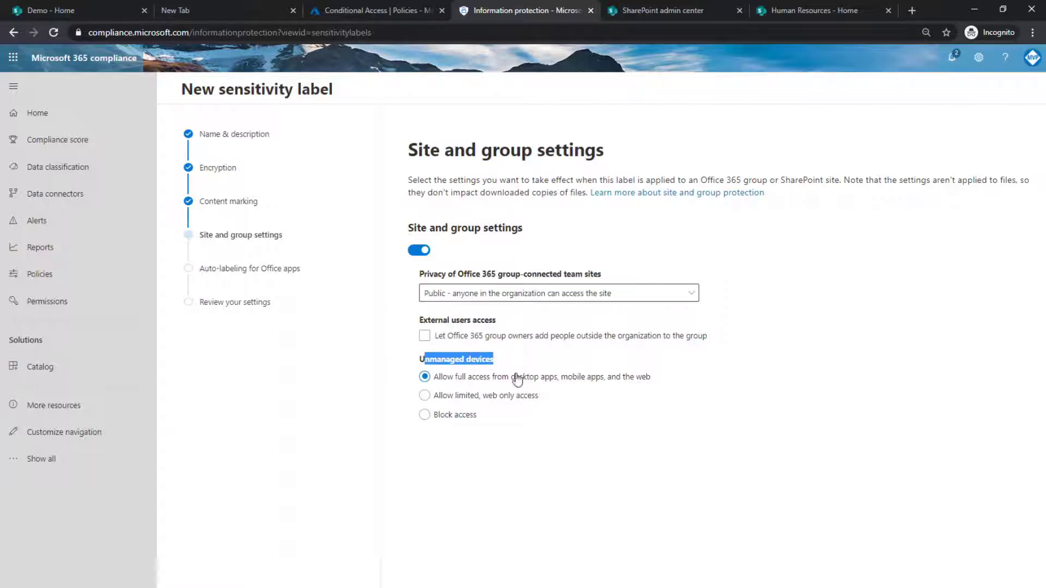
{"action": "left_click", "coordinate": [536, 448]}
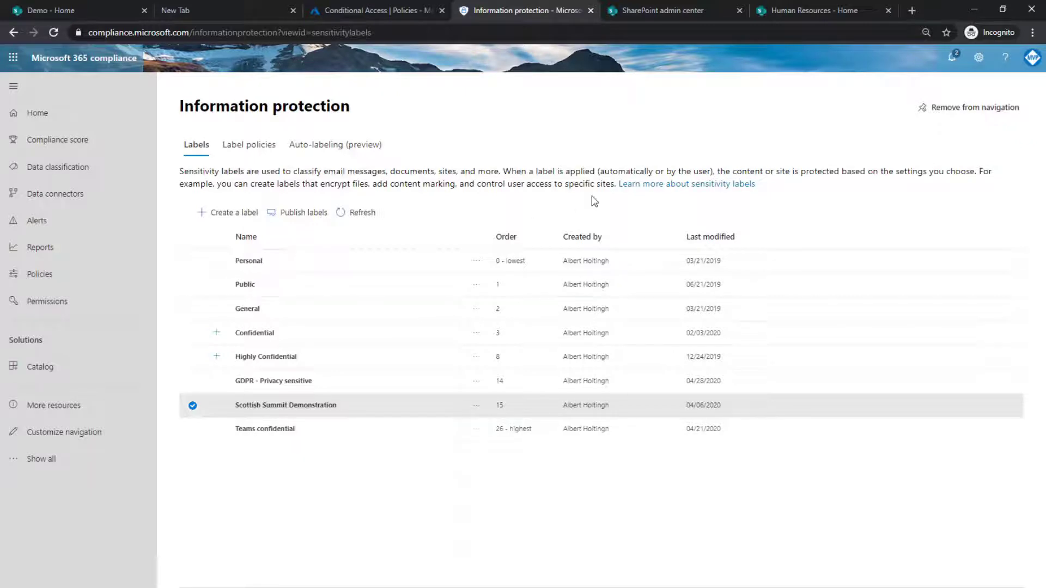
Switch to the SharePoint admin center and browse the active sites list with its sensitivity column.
{"action": "left_click", "coordinate": [668, 9]}
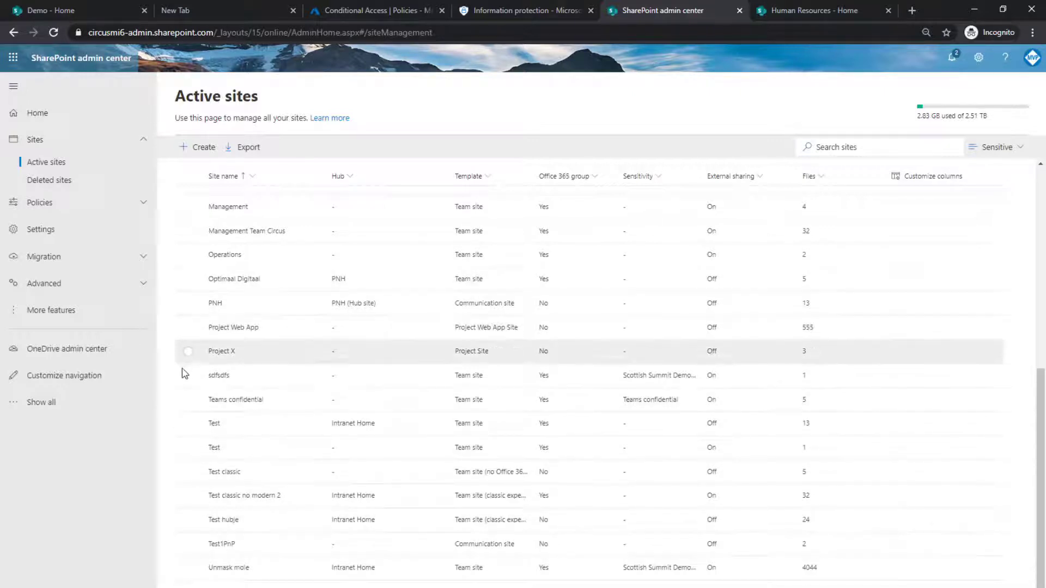
{"action": "scroll", "coordinate": [191, 374], "scroll_direction": "up", "scroll_amount": 1}
{"action": "scroll", "coordinate": [190, 369], "scroll_direction": "up", "scroll_amount": 4}
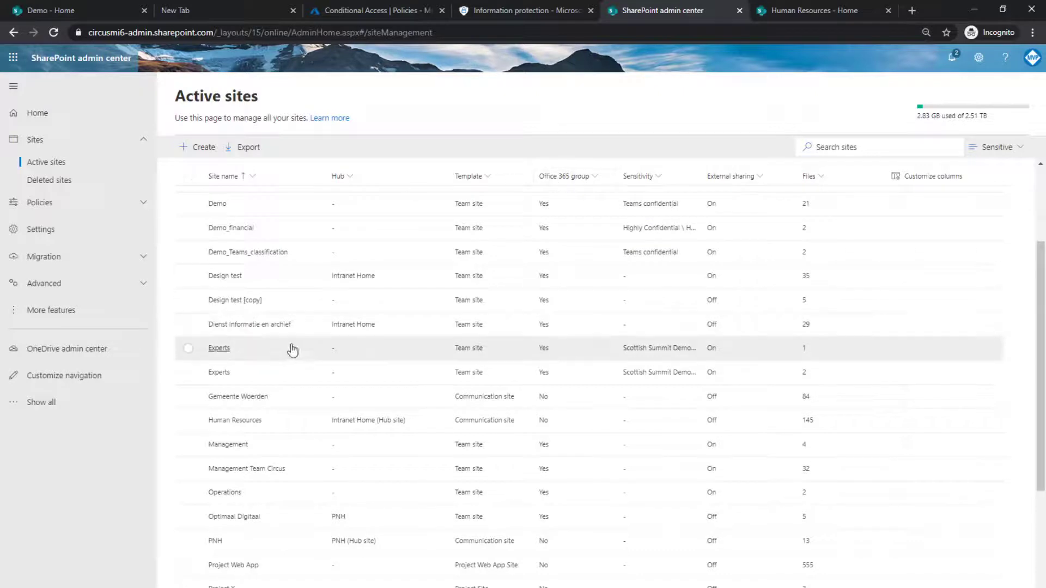
{"action": "scroll", "coordinate": [299, 356], "scroll_direction": "down", "scroll_amount": 4}
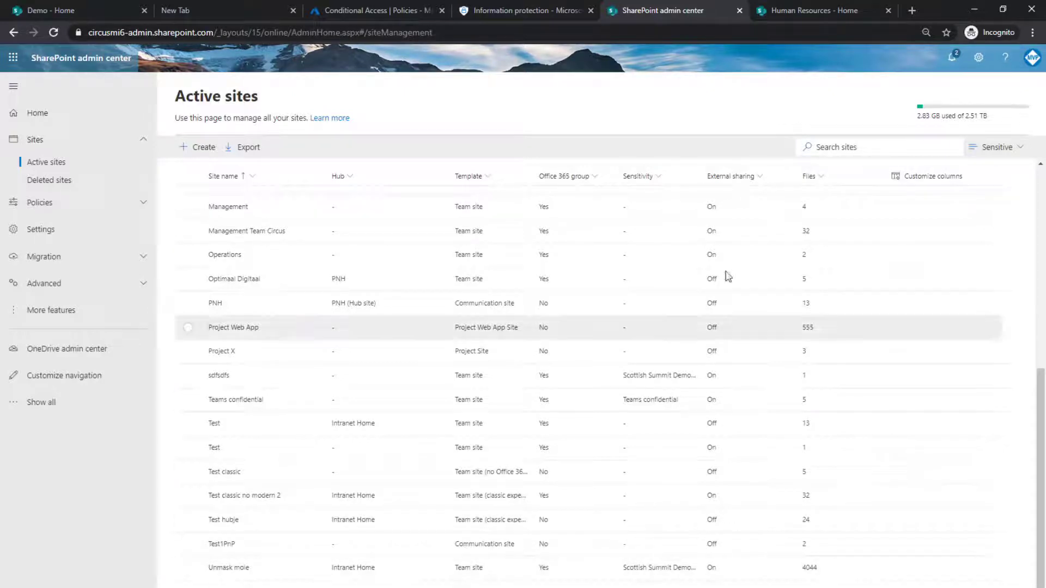
{"action": "scroll", "coordinate": [716, 231], "scroll_direction": "up", "scroll_amount": 1}
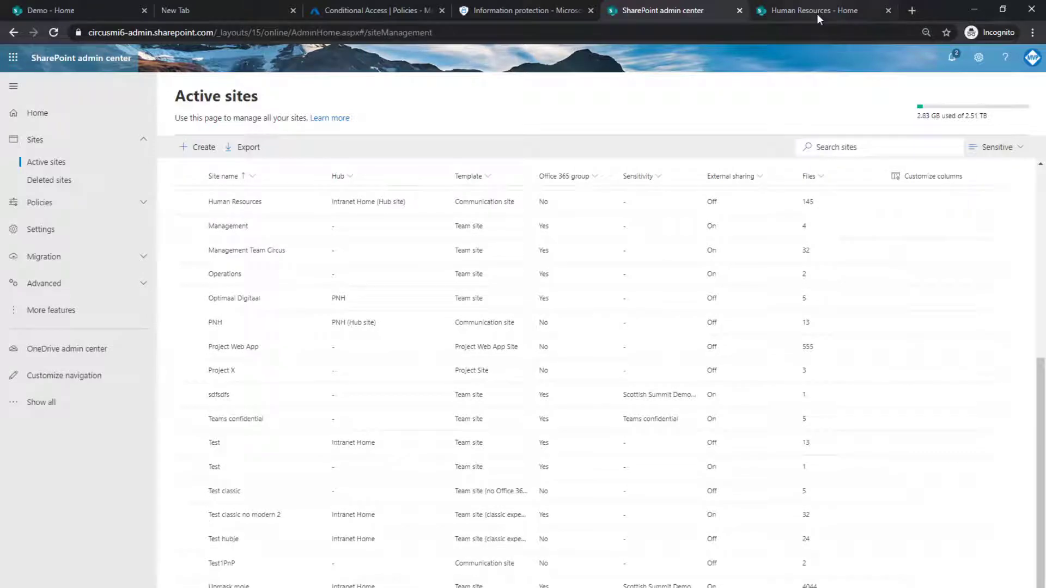
On the Human Resources site, set the site sensitivity to Scottish Summit Demonstration and save.
{"action": "left_click", "coordinate": [815, 14]}
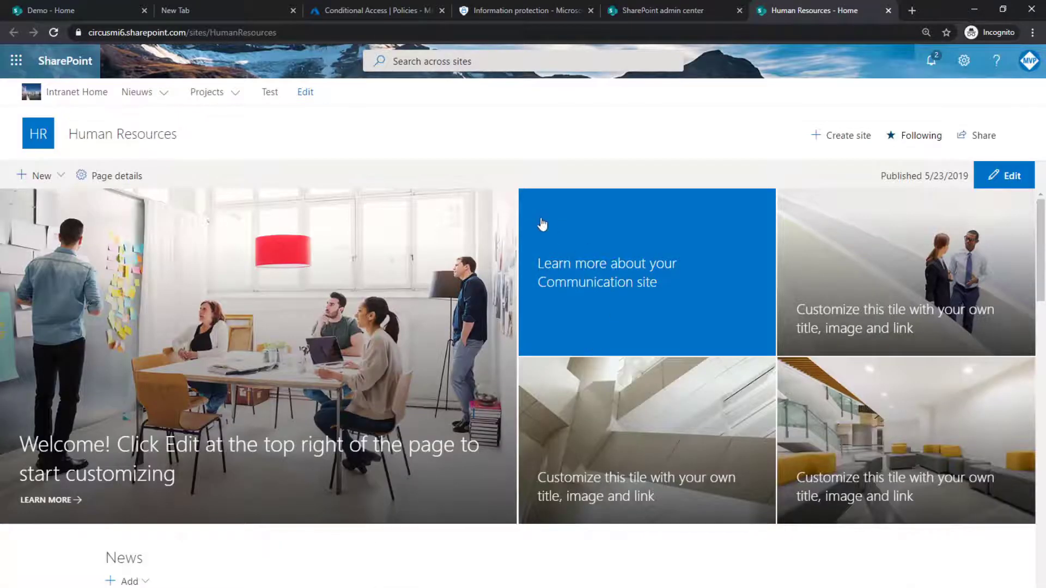
{"action": "scroll", "coordinate": [355, 322], "scroll_direction": "down", "scroll_amount": 3}
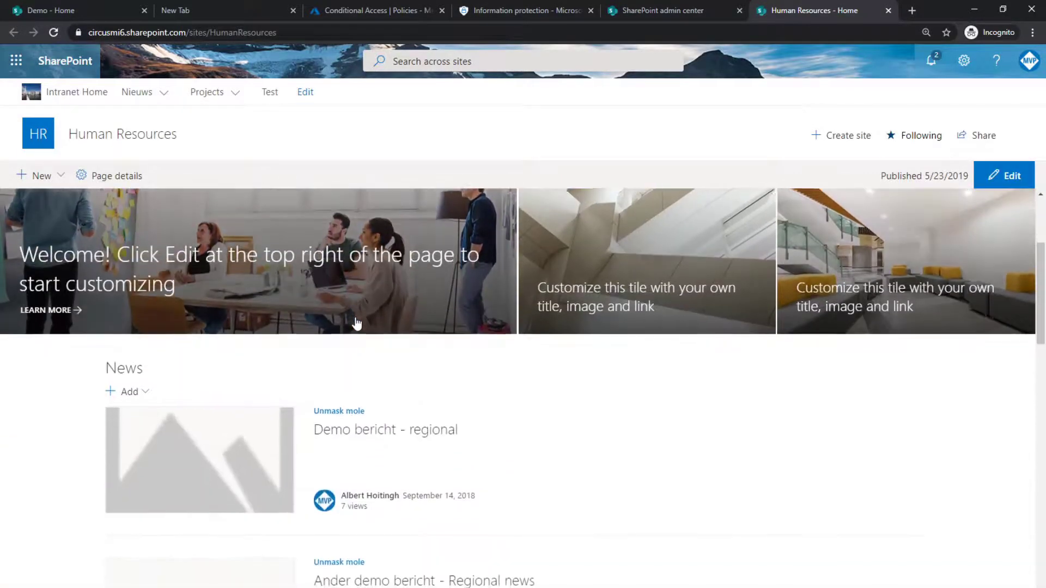
{"action": "scroll", "coordinate": [355, 323], "scroll_direction": "up", "scroll_amount": 3}
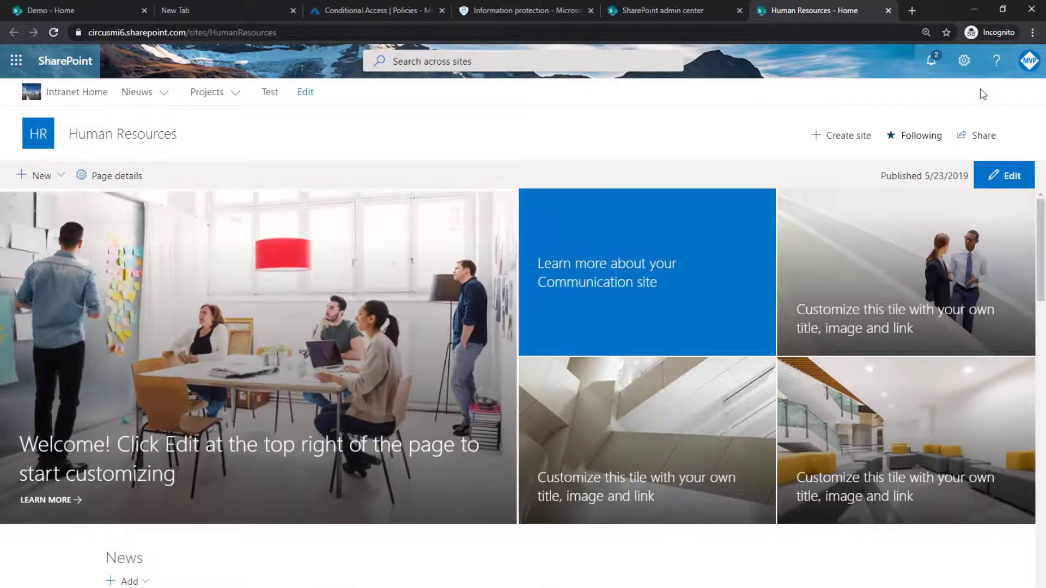
{"action": "left_click", "coordinate": [963, 62]}
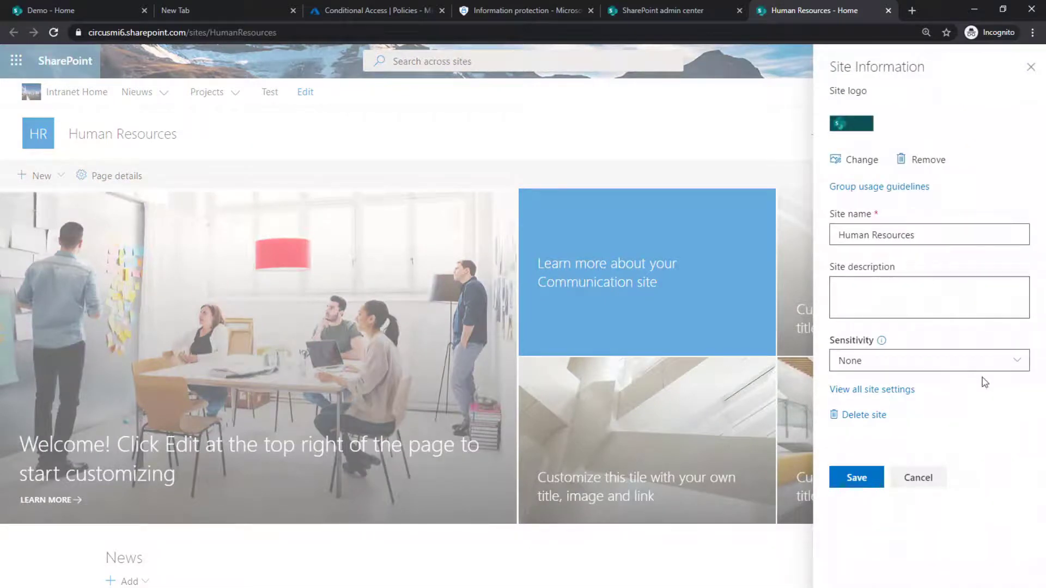
{"action": "left_click", "coordinate": [1015, 363]}
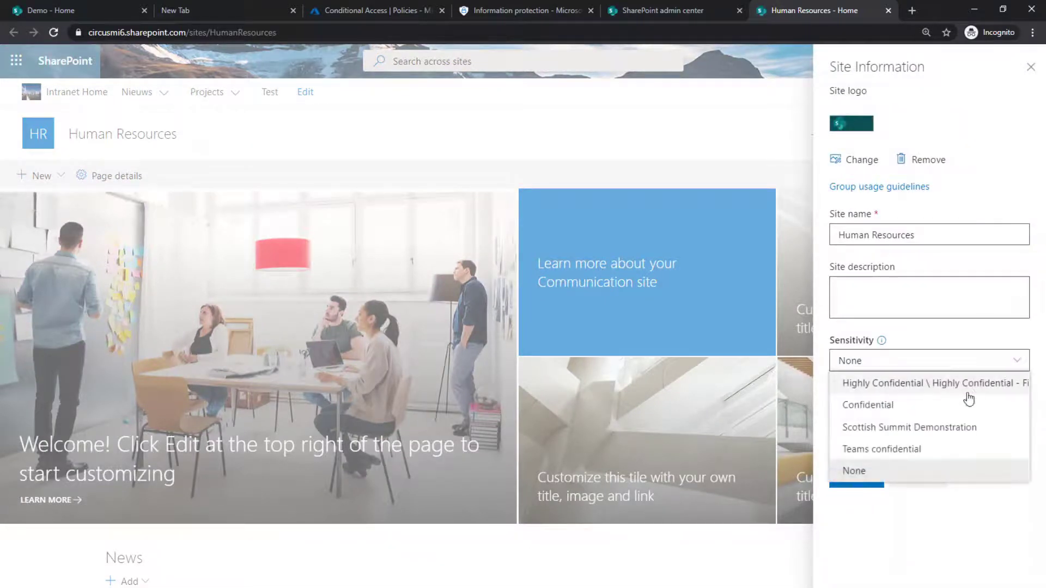
{"action": "left_click", "coordinate": [906, 428]}
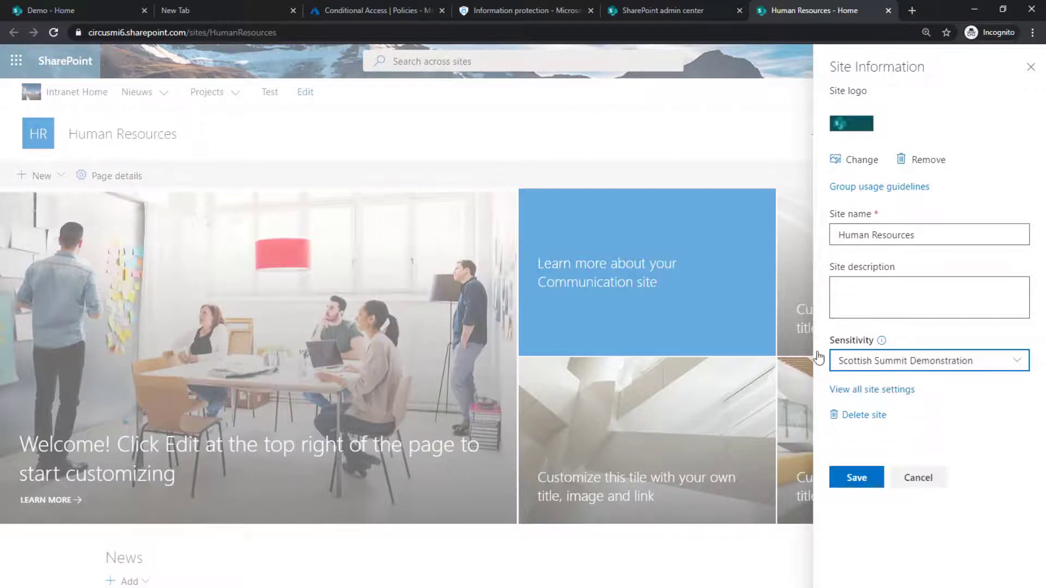
{"action": "left_click", "coordinate": [858, 479]}
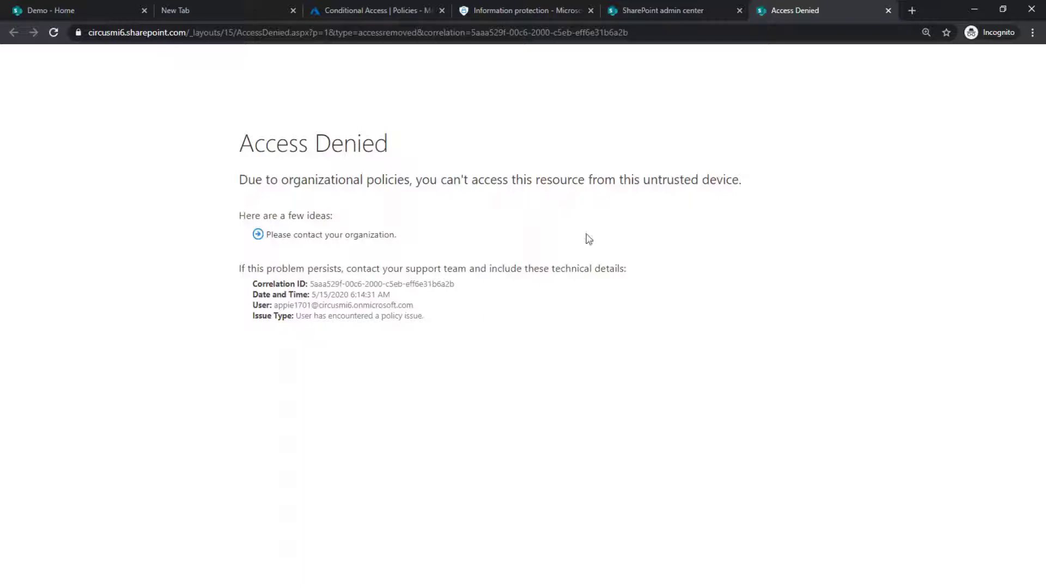
{"action": "left_click", "coordinate": [217, 9]}
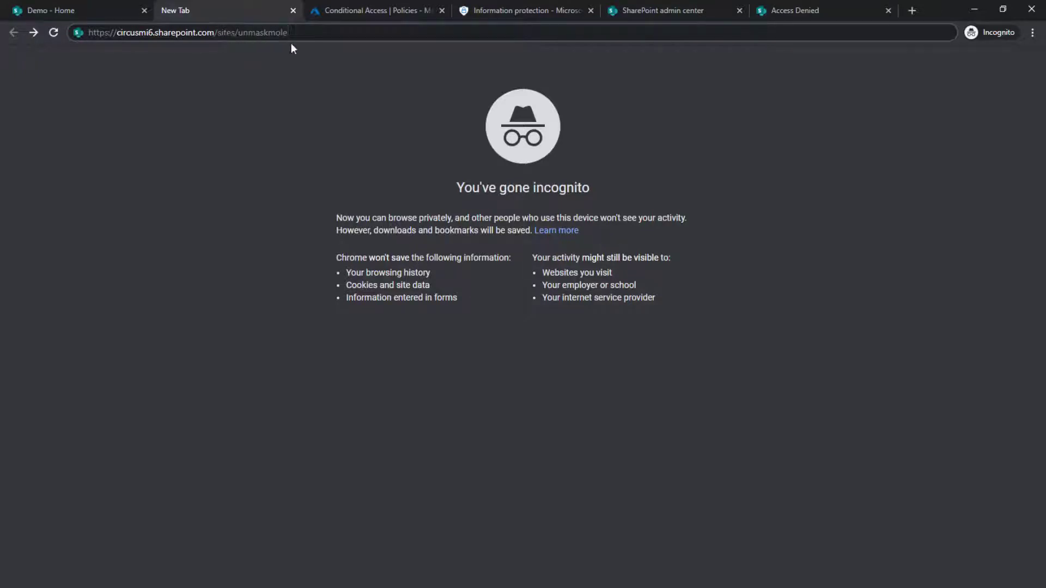
{"action": "key", "text": "Return"}
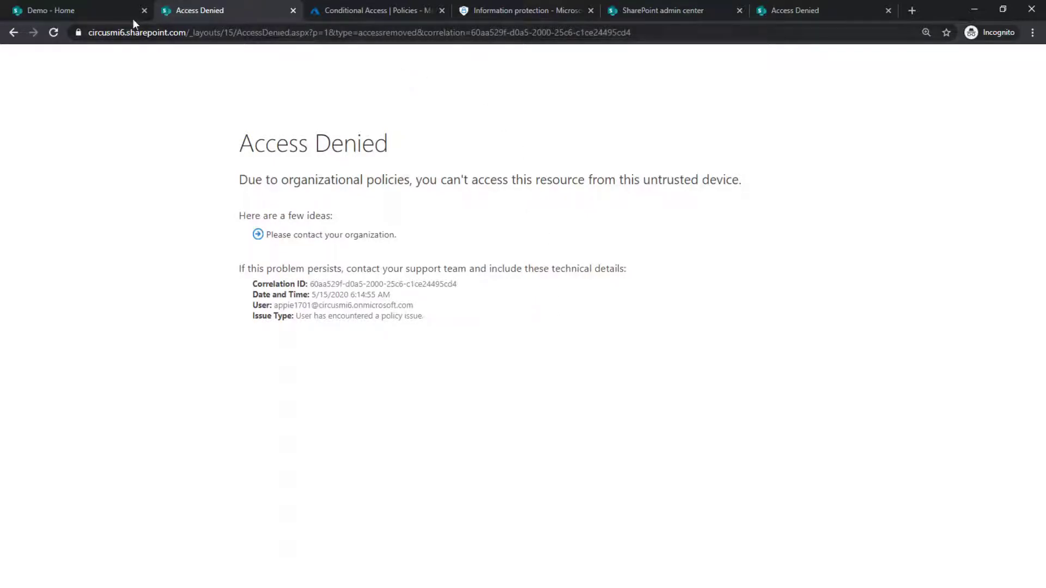
Switch to the Demo site and open its Documents library.
{"action": "left_click", "coordinate": [75, 7]}
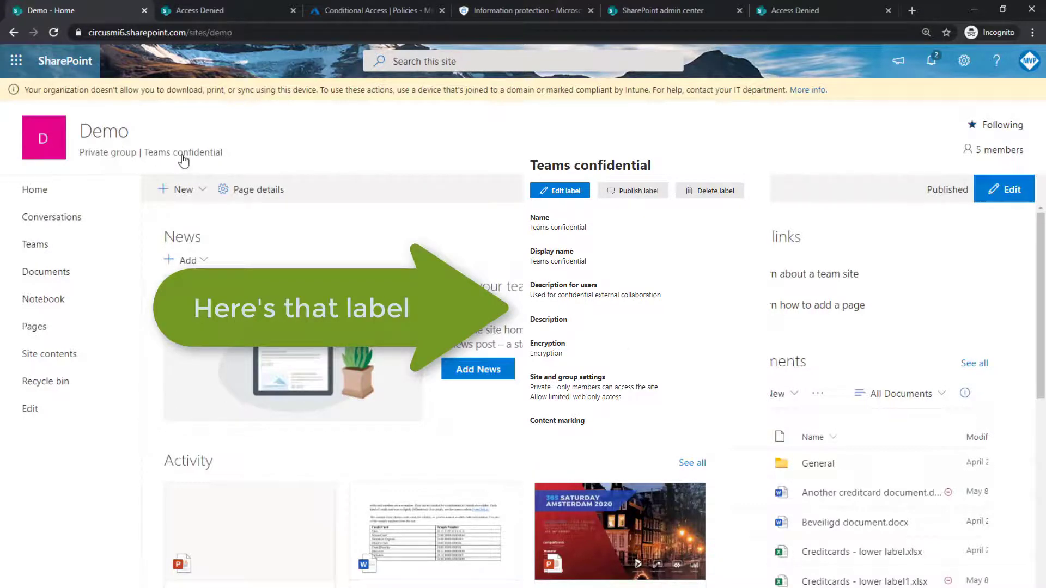
{"action": "left_click", "coordinate": [61, 274]}
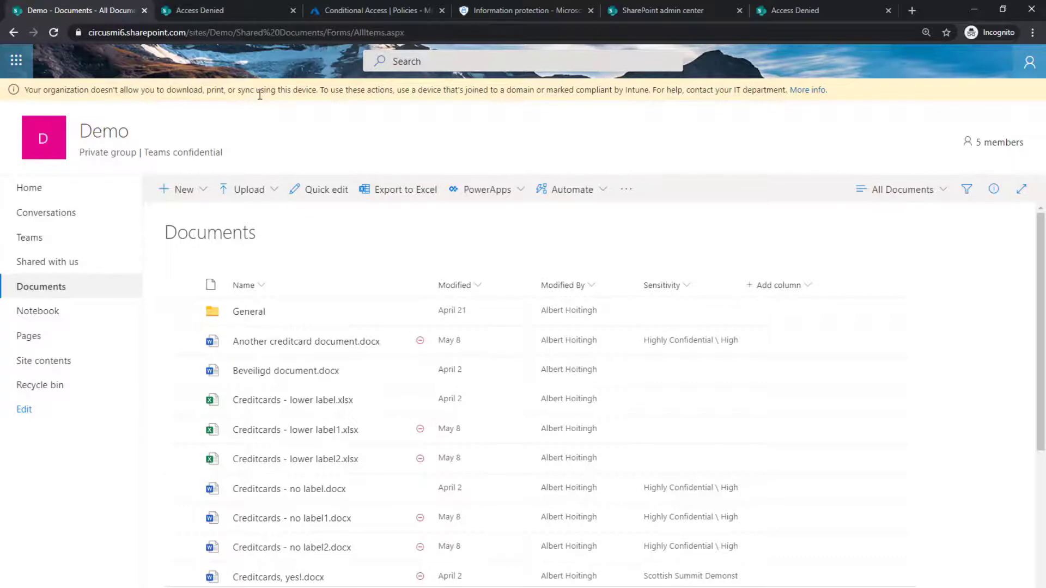
Open Another creditcard document.docx in Word for the web and dismiss the ribbon tip.
{"action": "left_click", "coordinate": [300, 342]}
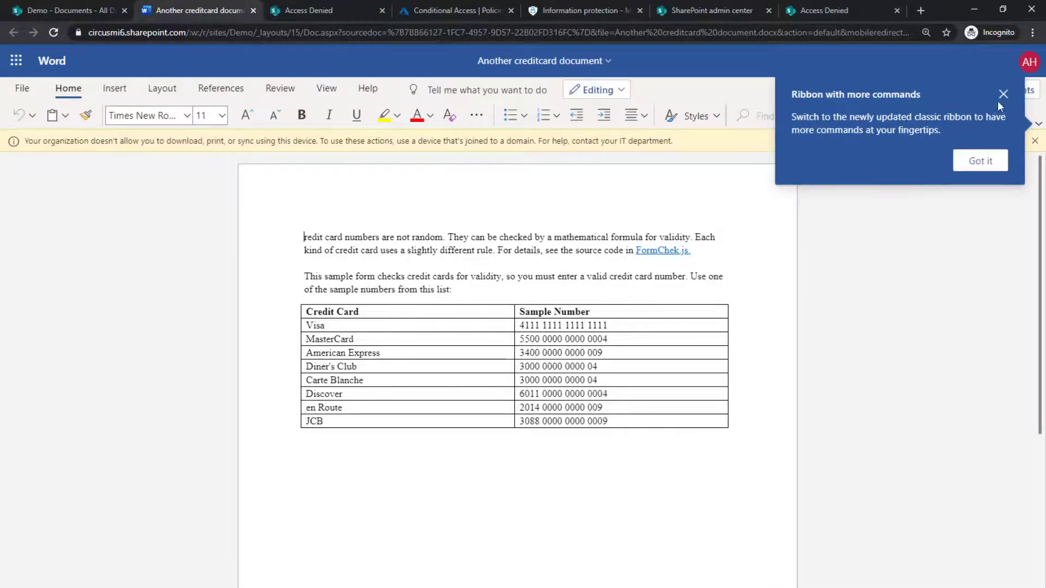
{"action": "left_click", "coordinate": [1003, 96]}
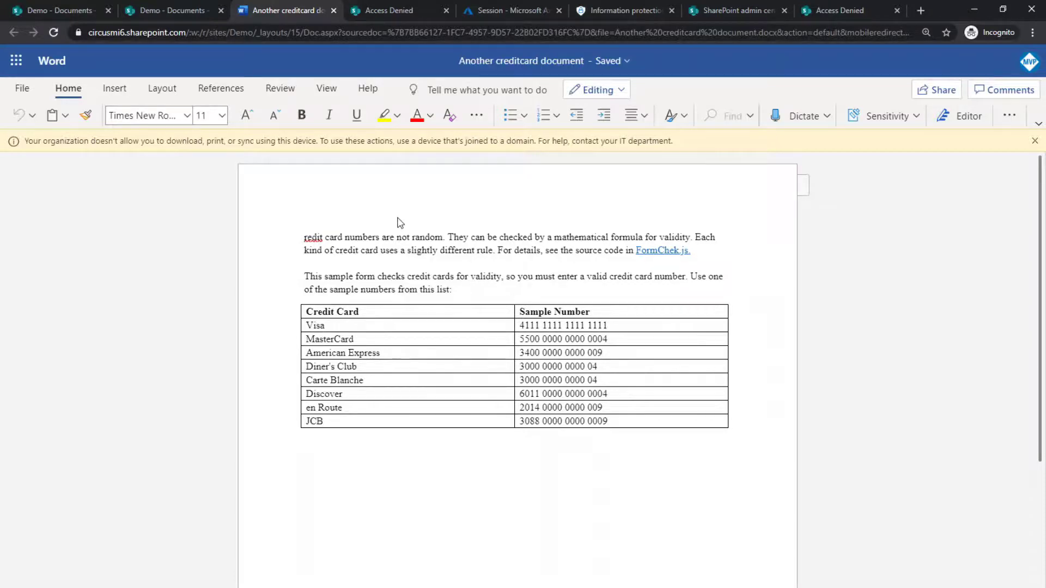
Return to the Demo Shared Documents library through the document's file location.
{"action": "left_click", "coordinate": [634, 68]}
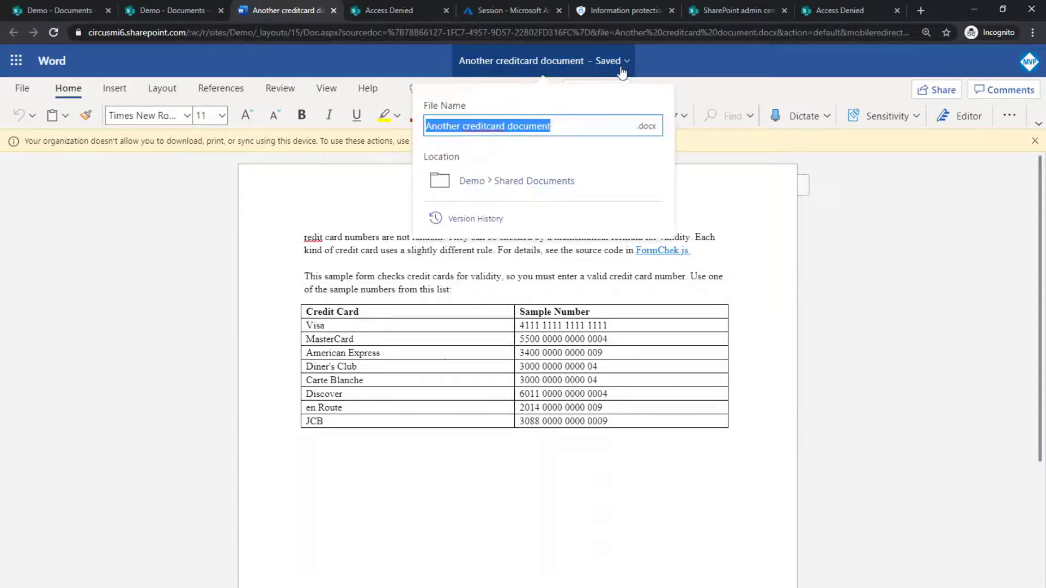
{"action": "left_click", "coordinate": [533, 184]}
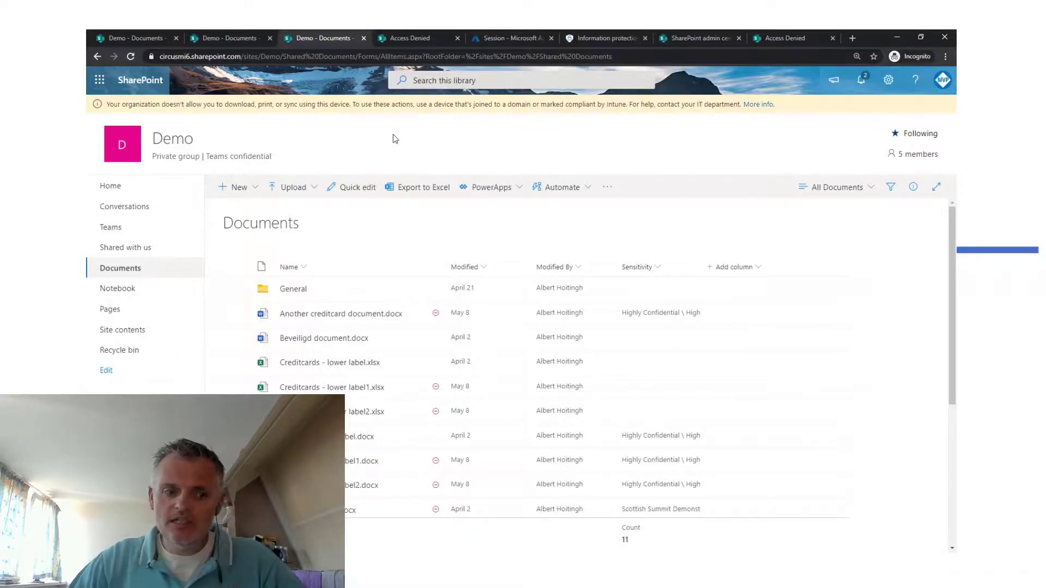
Switch to the Azure portal tab and return to the Conditional Access policies list, discarding the unsaved edits.
{"action": "left_click", "coordinate": [509, 37]}
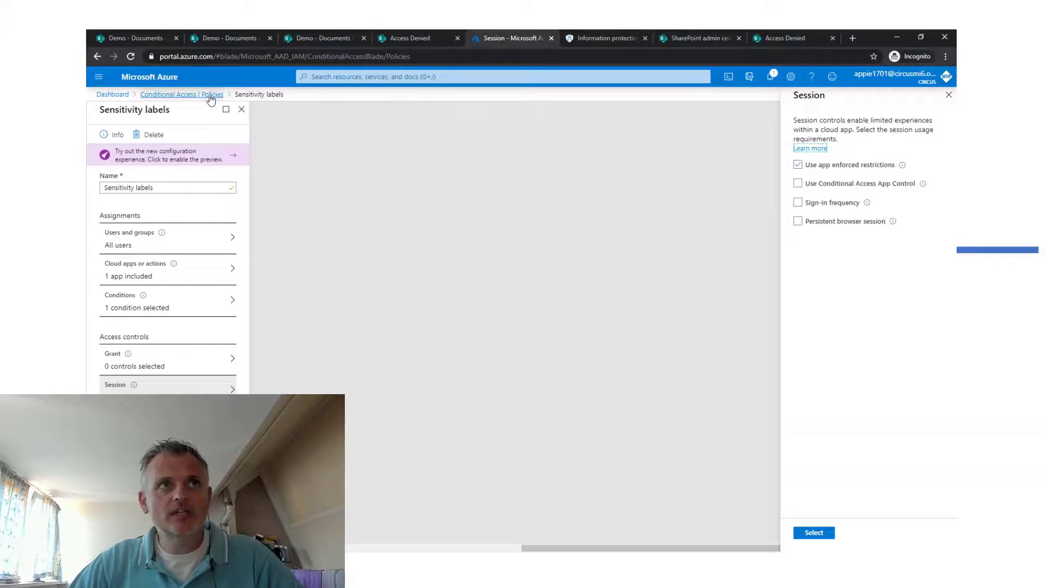
{"action": "left_click", "coordinate": [181, 94]}
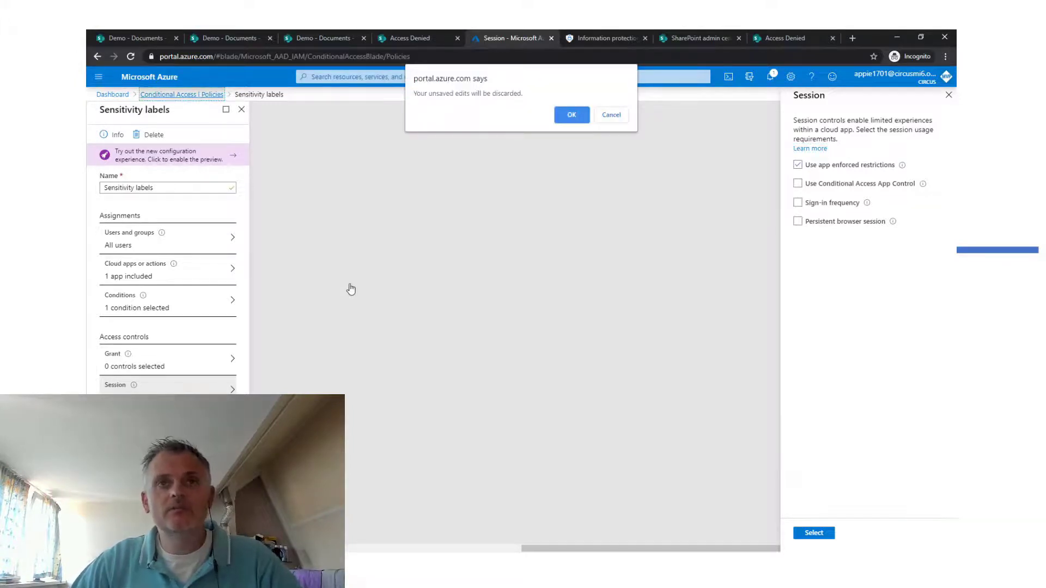
{"action": "left_click", "coordinate": [569, 116]}
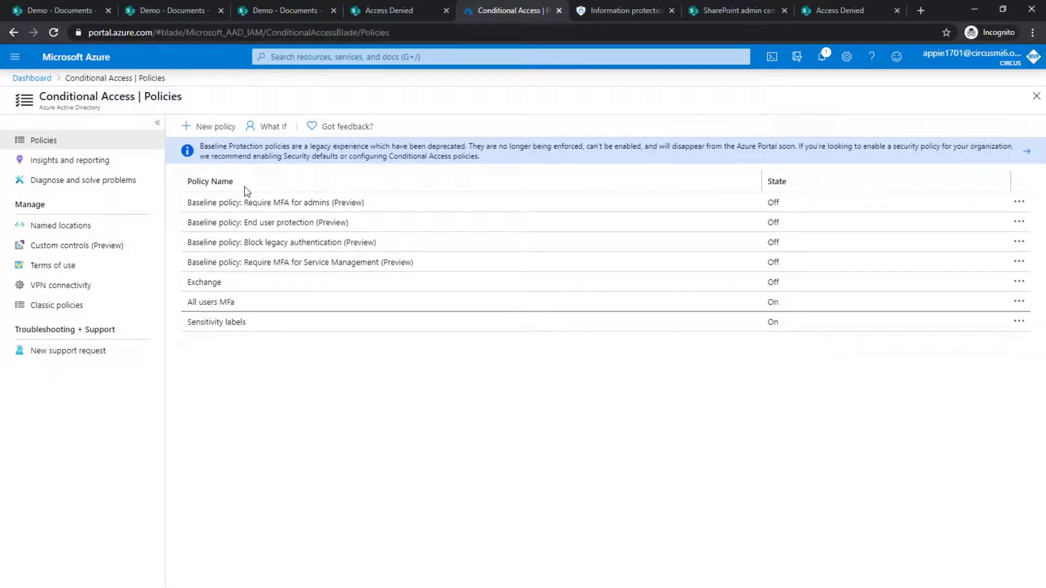
Open the Sensitivity labels policy and review its cloud apps, conditions, client apps and session settings.
{"action": "left_click", "coordinate": [214, 326]}
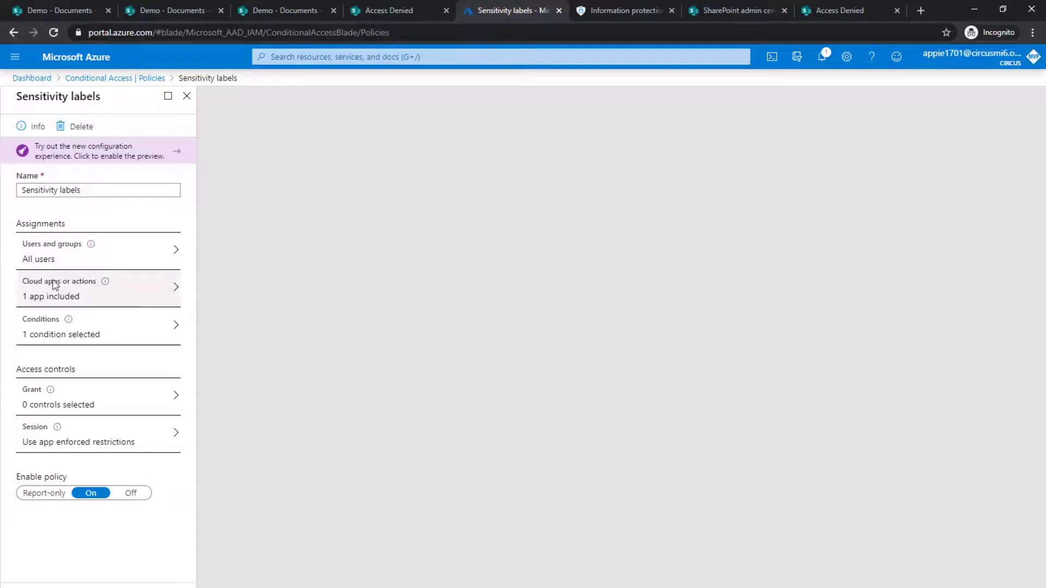
{"action": "left_click", "coordinate": [77, 296]}
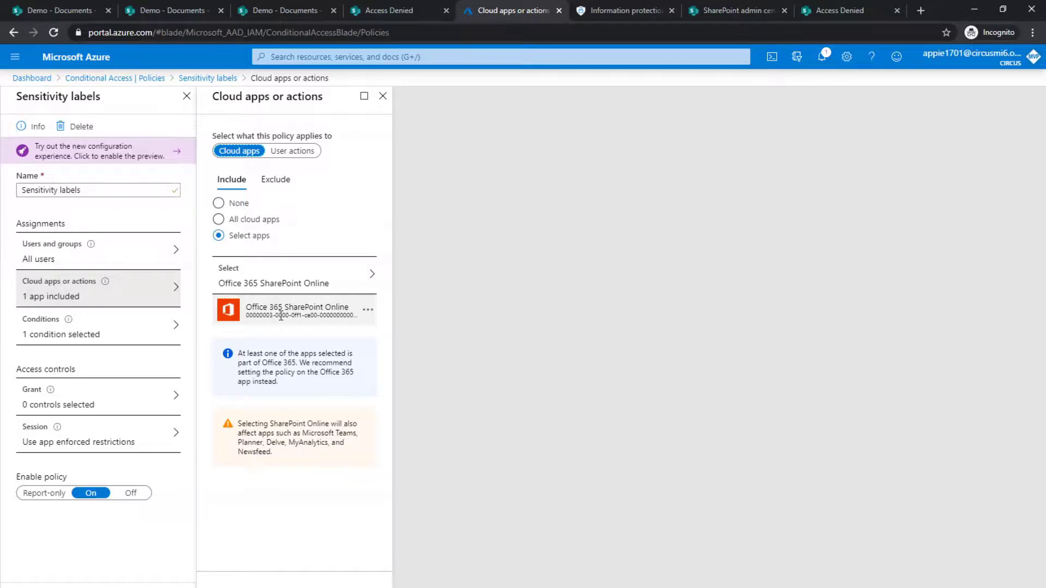
{"action": "left_click", "coordinate": [84, 342]}
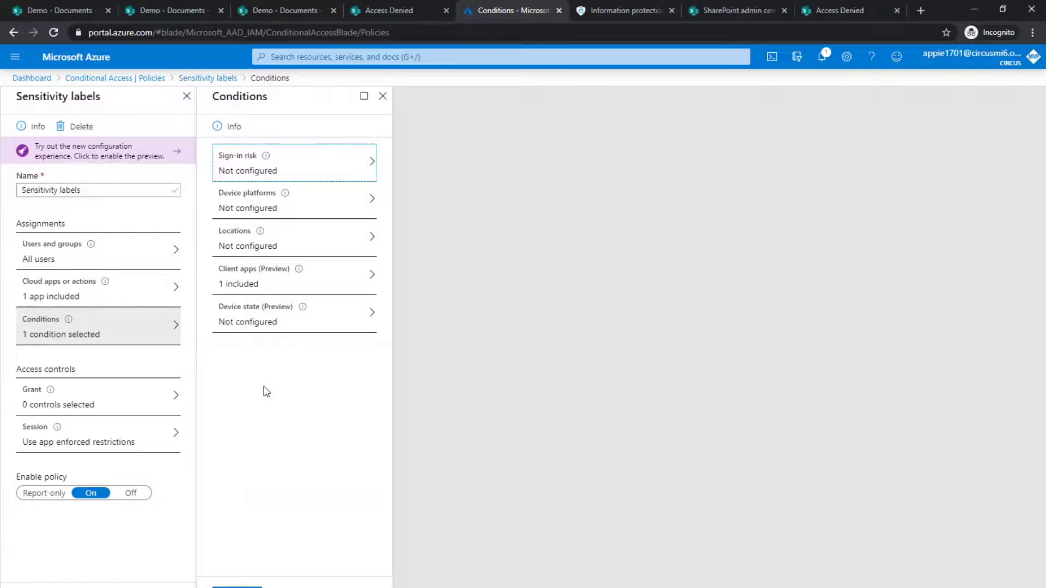
{"action": "left_click", "coordinate": [256, 277]}
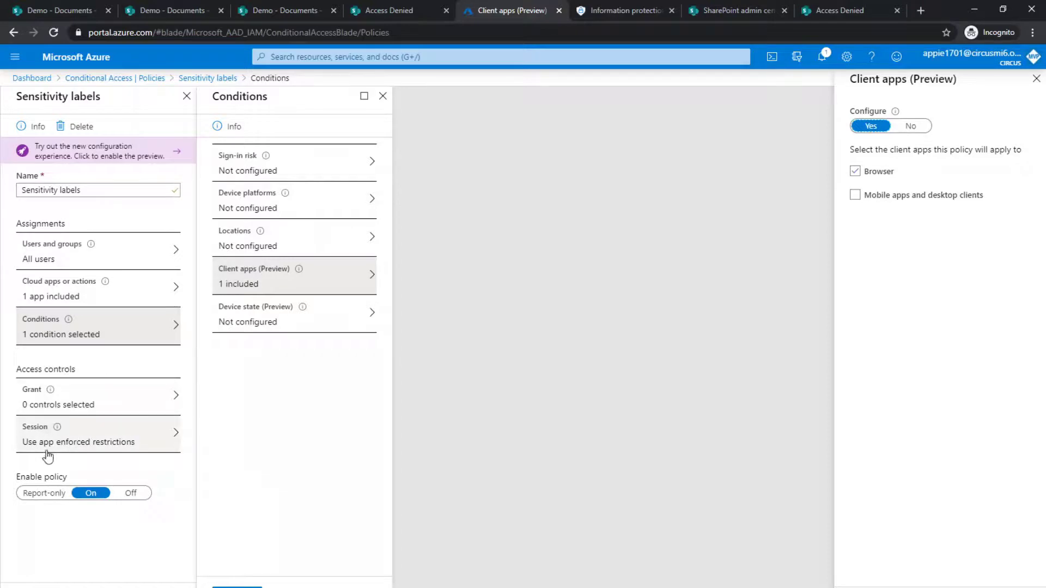
{"action": "left_click", "coordinate": [87, 439]}
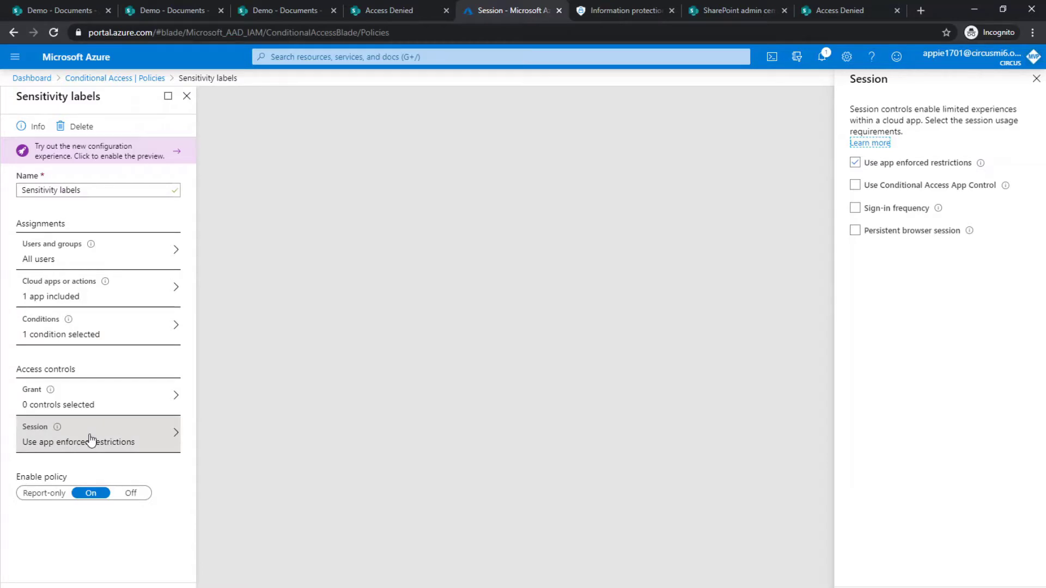
Switch to the Information protection labels page in the compliance center tab.
{"action": "left_click", "coordinate": [656, 531]}
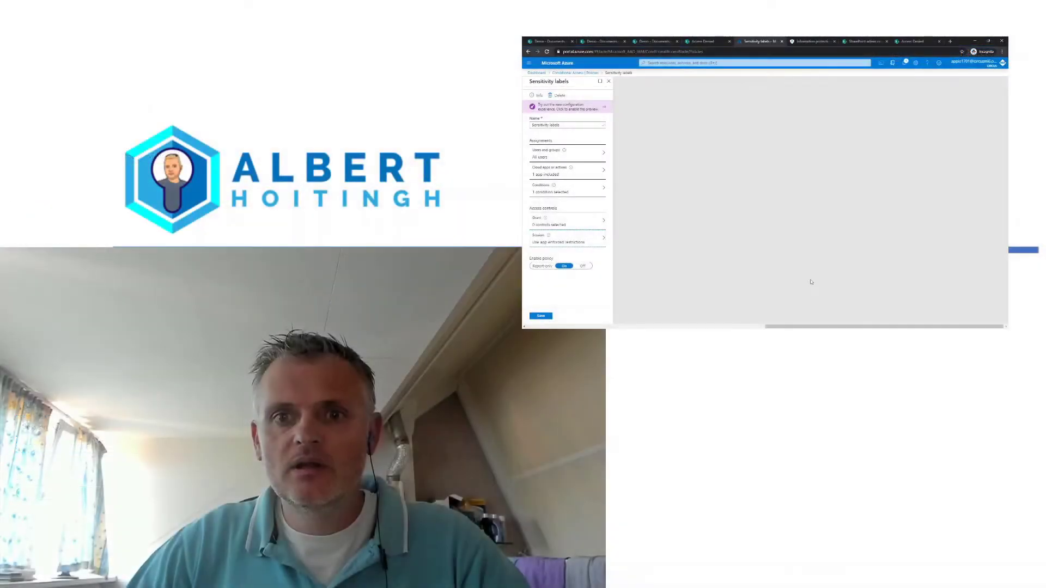
{"action": "left_click", "coordinate": [812, 41]}
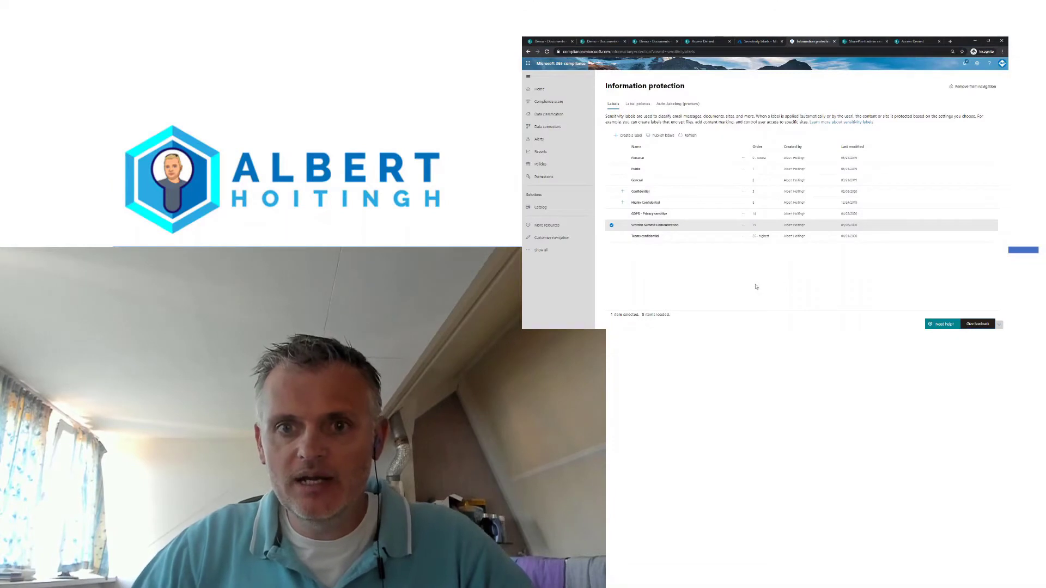